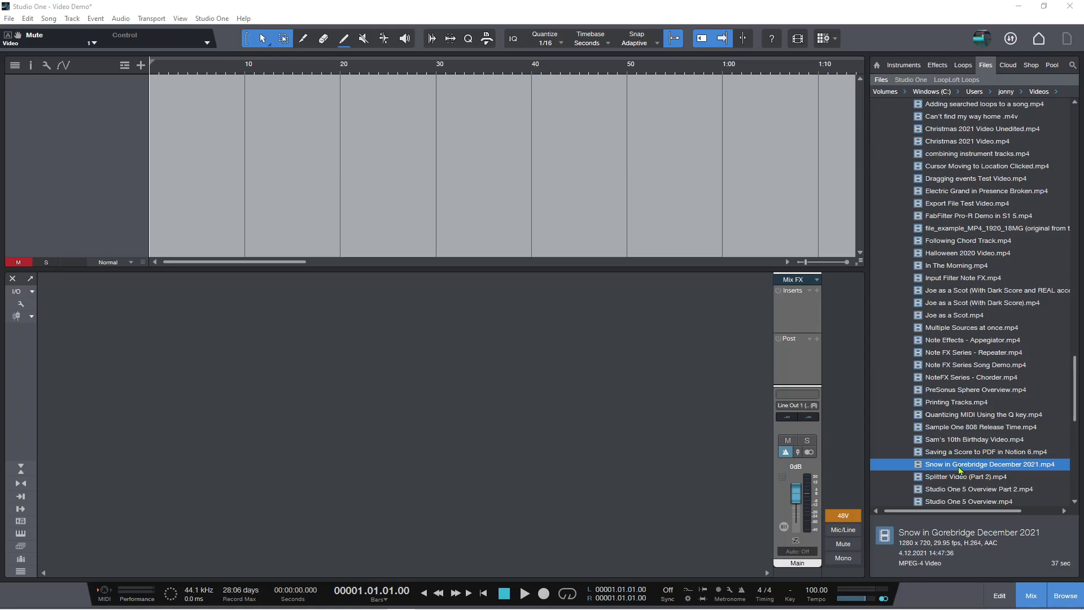
Import the Snow in Gorebridge December 2021 video, then hide and reshow the Video track
drag(958, 470, 151, 121)
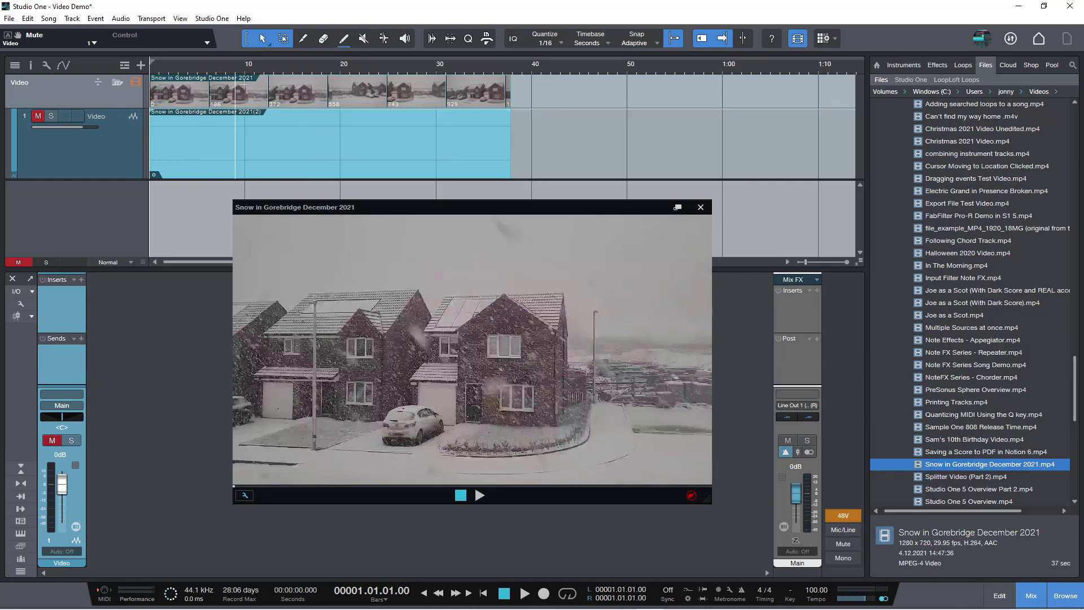
click(124, 67)
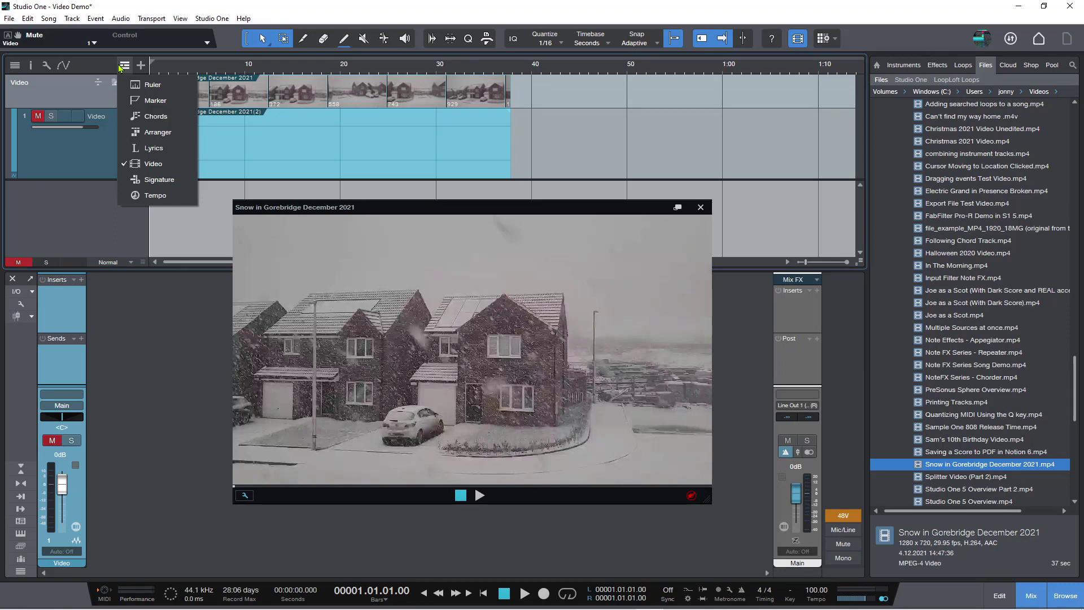
click(141, 164)
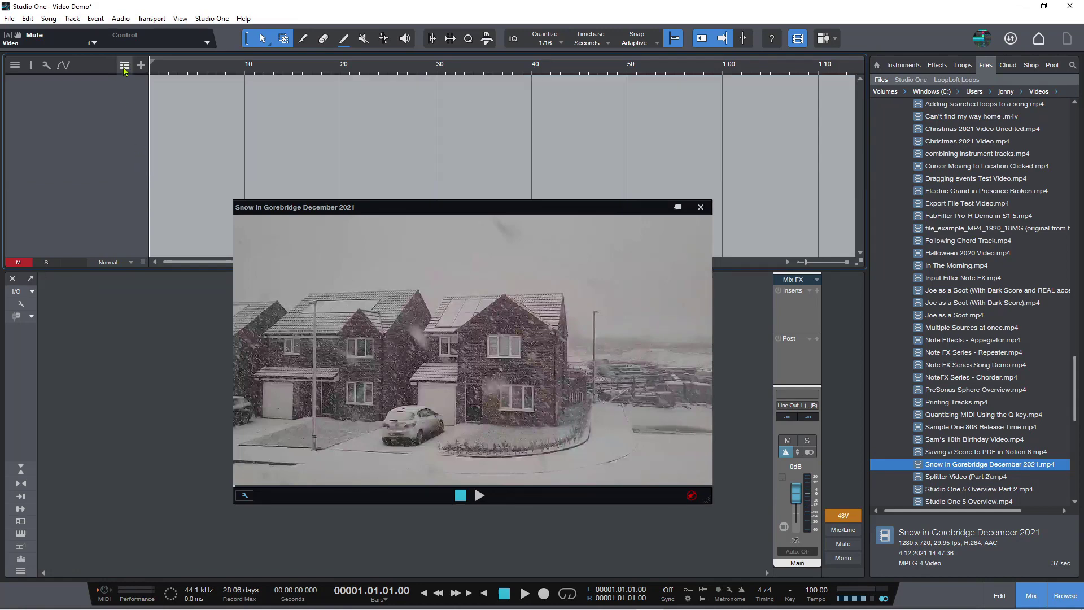
click(124, 69)
click(134, 168)
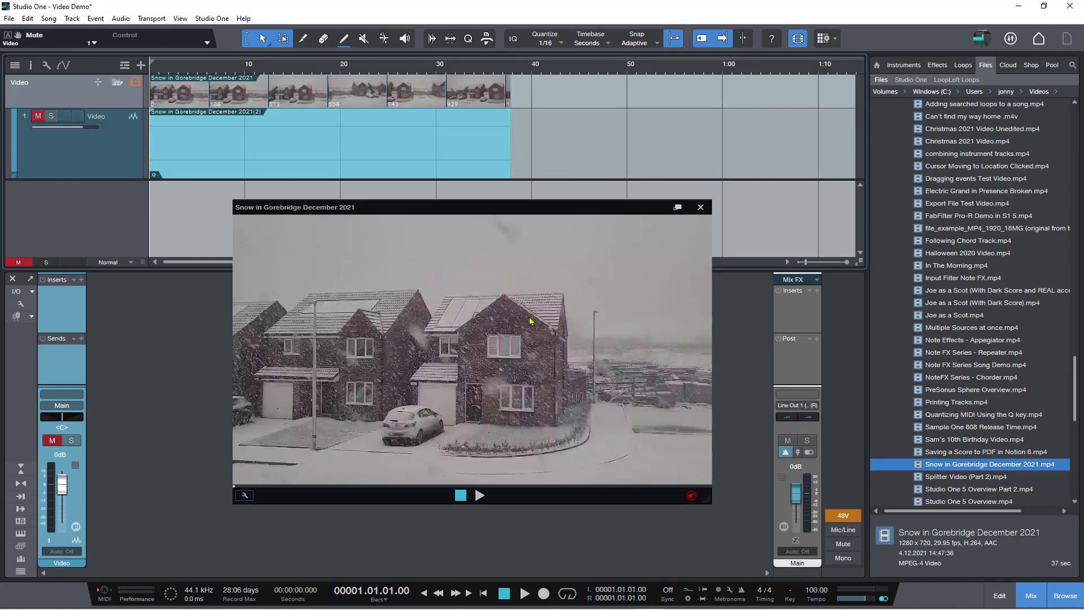
Unmute the snow video's audio track and move the video preview window slightly lower
click(244, 496)
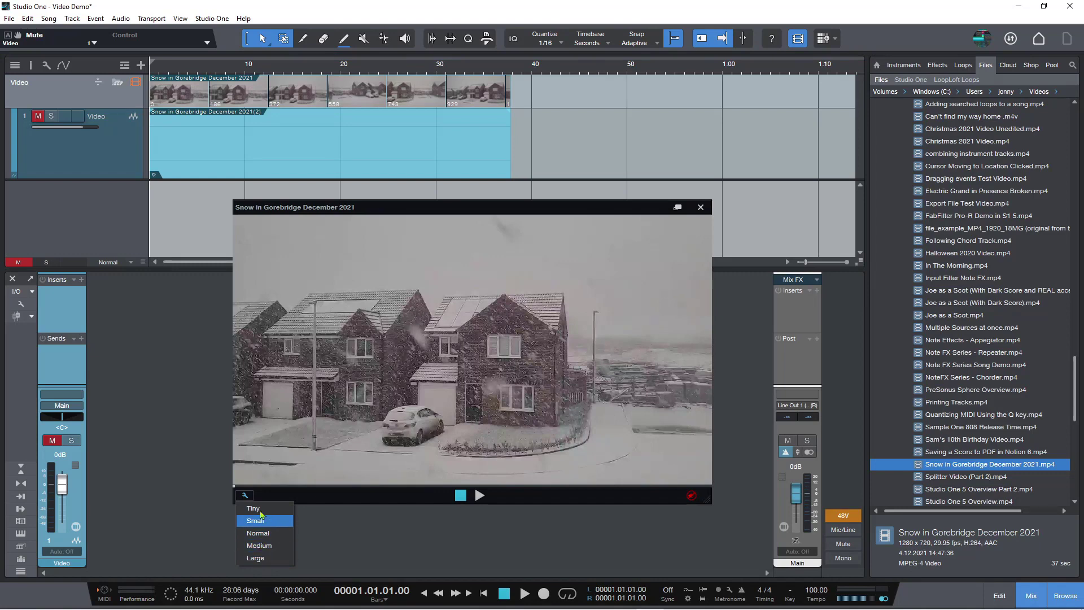
click(326, 500)
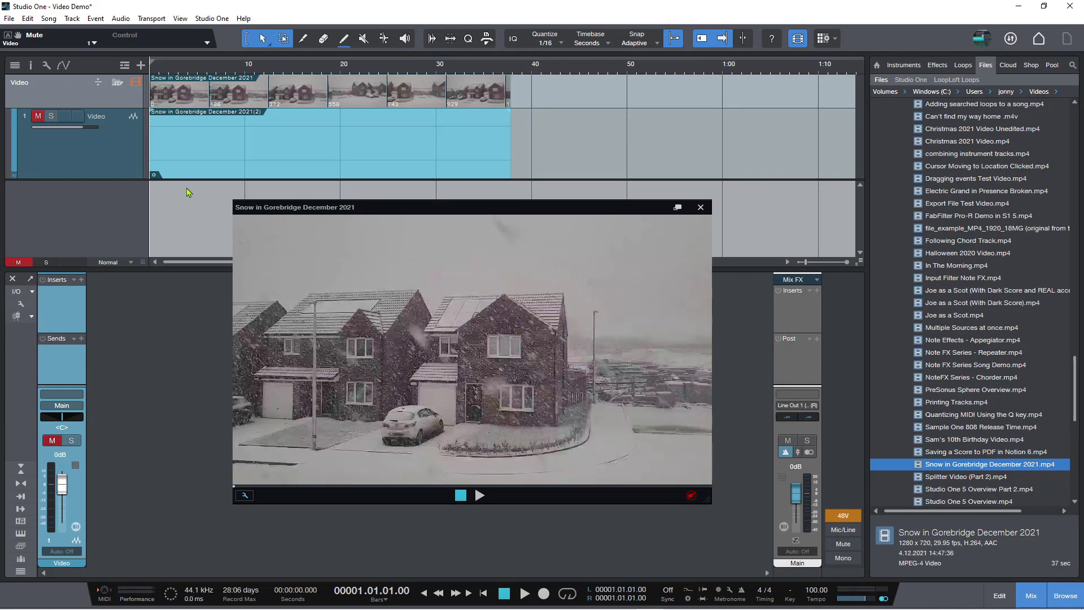
click(35, 118)
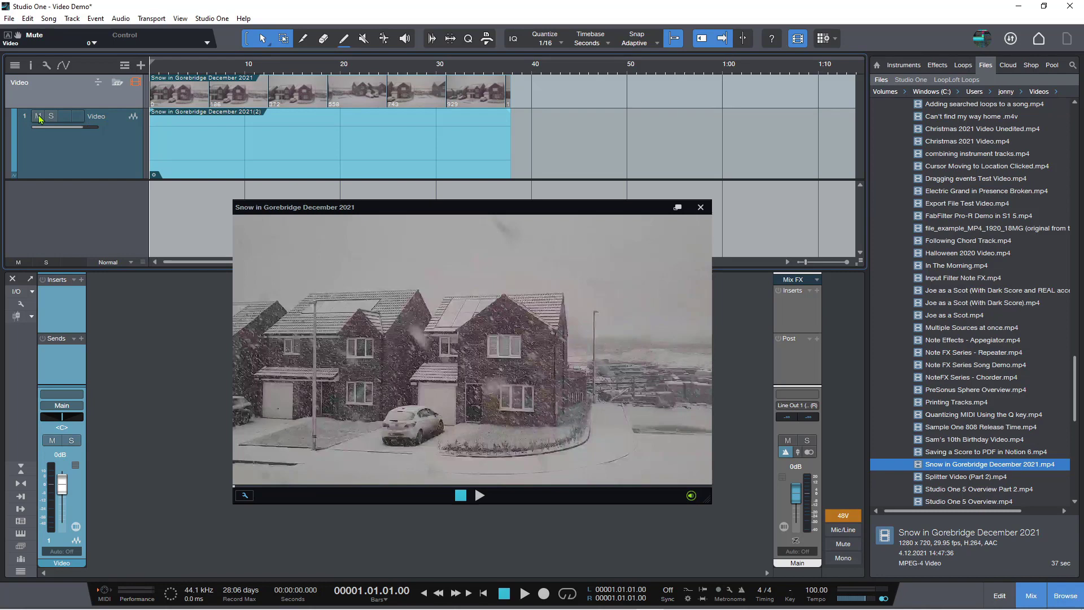
click(39, 116)
click(38, 117)
drag(544, 208, 533, 245)
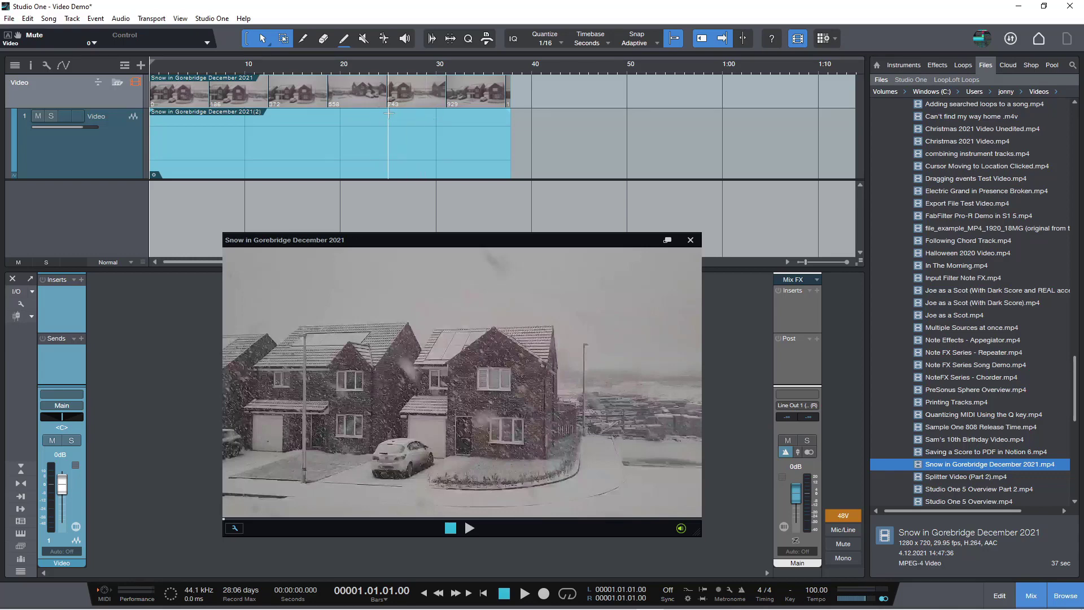
Split the snow clip at 22 and about 24 seconds, ripple-delete the short piece between
click(360, 82)
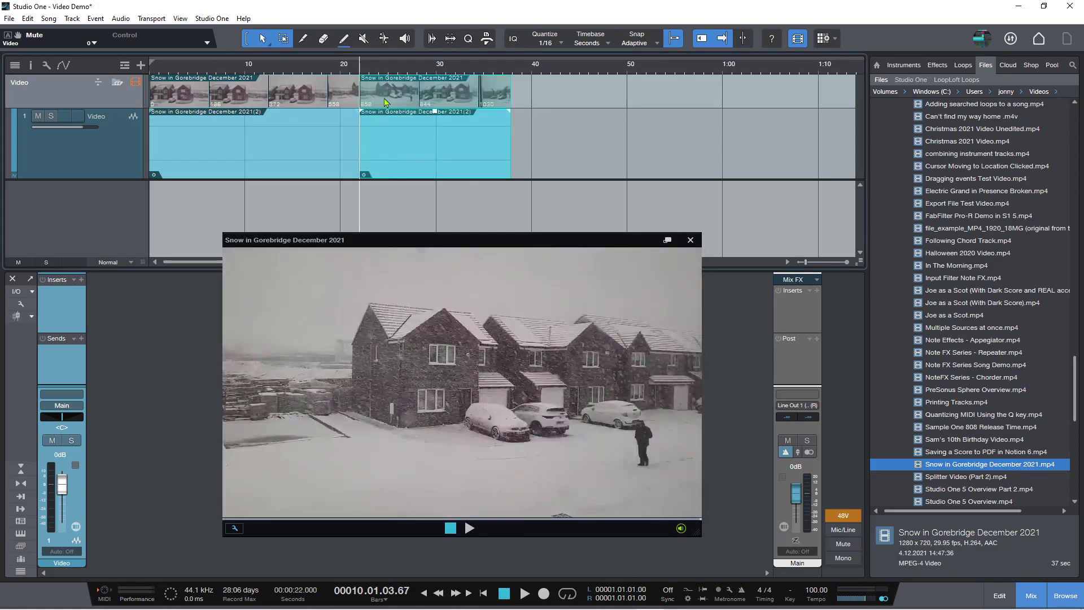
mouse_move(385, 102)
mouse_down()
mouse_move(409, 101)
mouse_move(388, 102)
mouse_up()
click(381, 87)
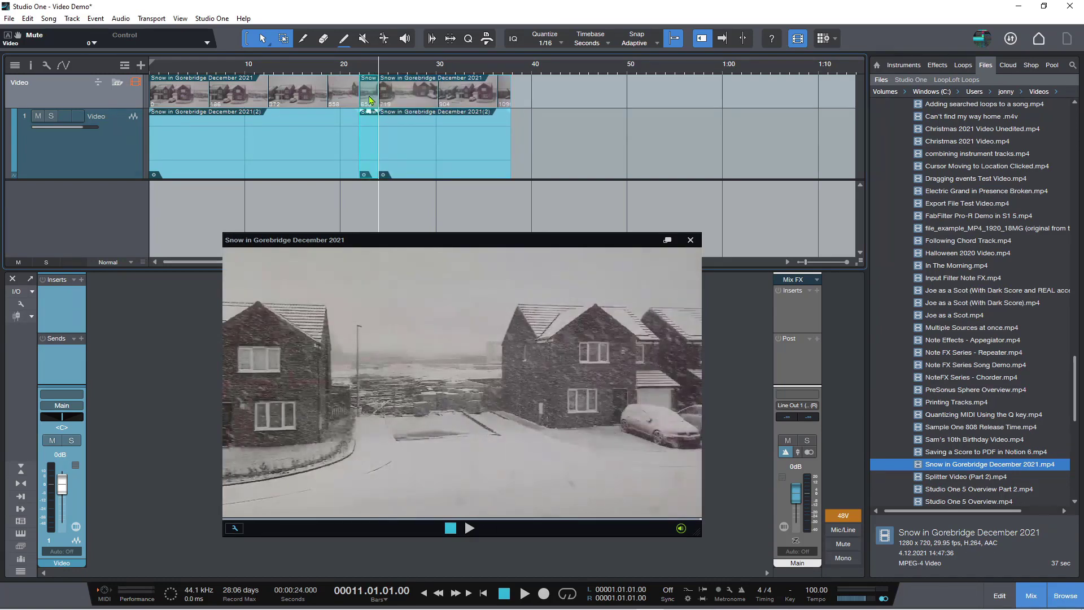
key(Delete)
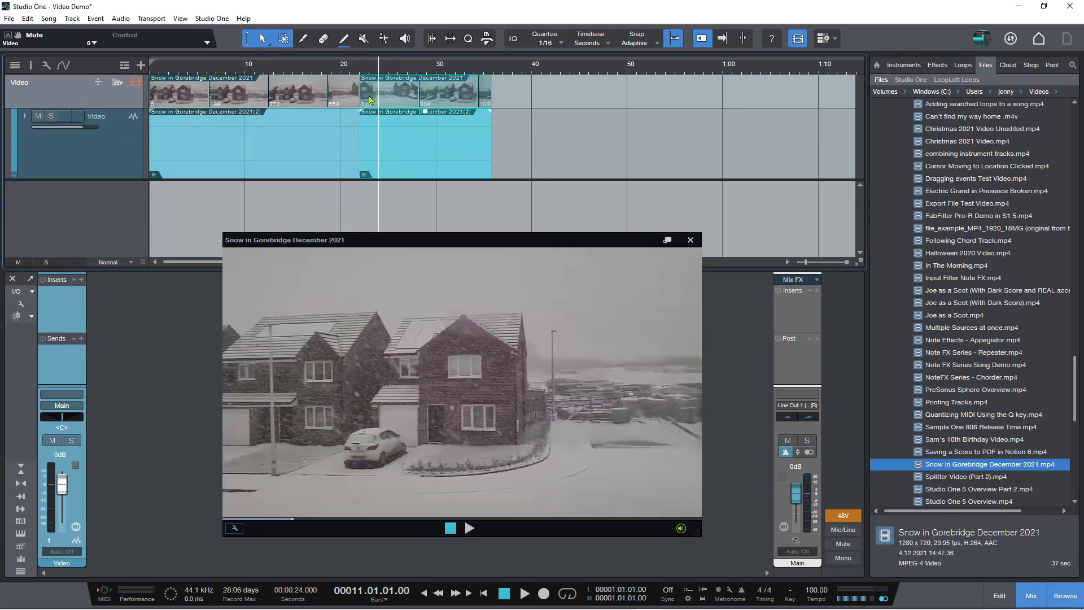
click(342, 71)
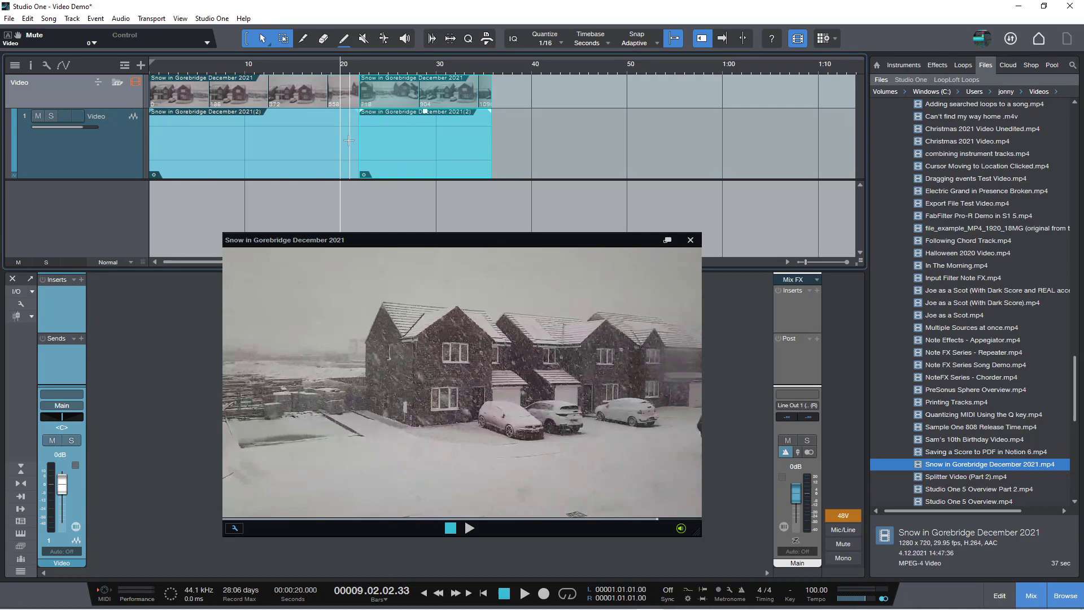
Play back the edit from 20 seconds twice to review the cut
key(space)
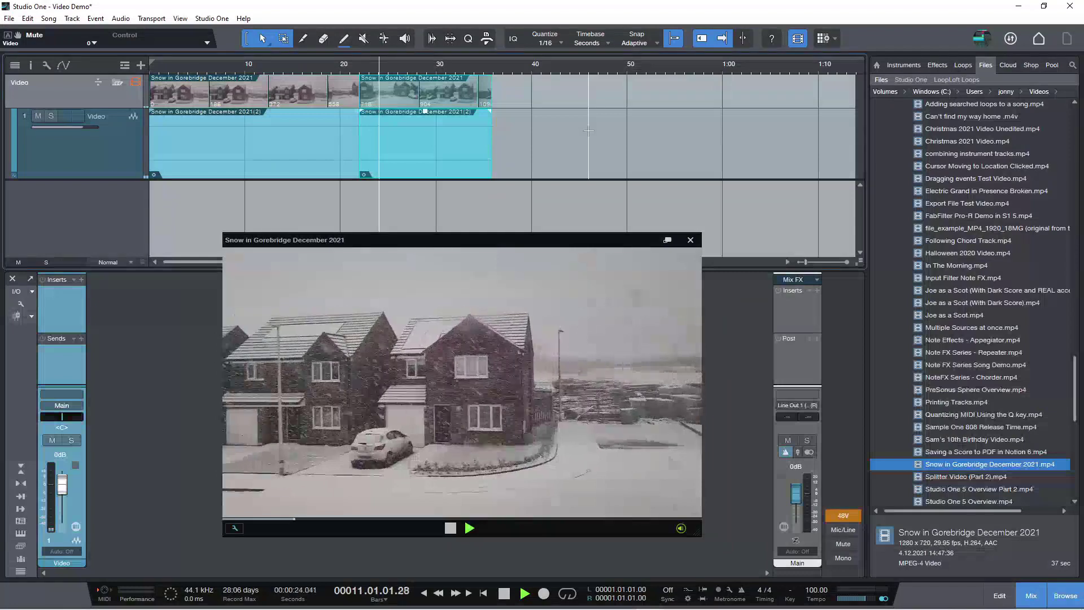
key(space)
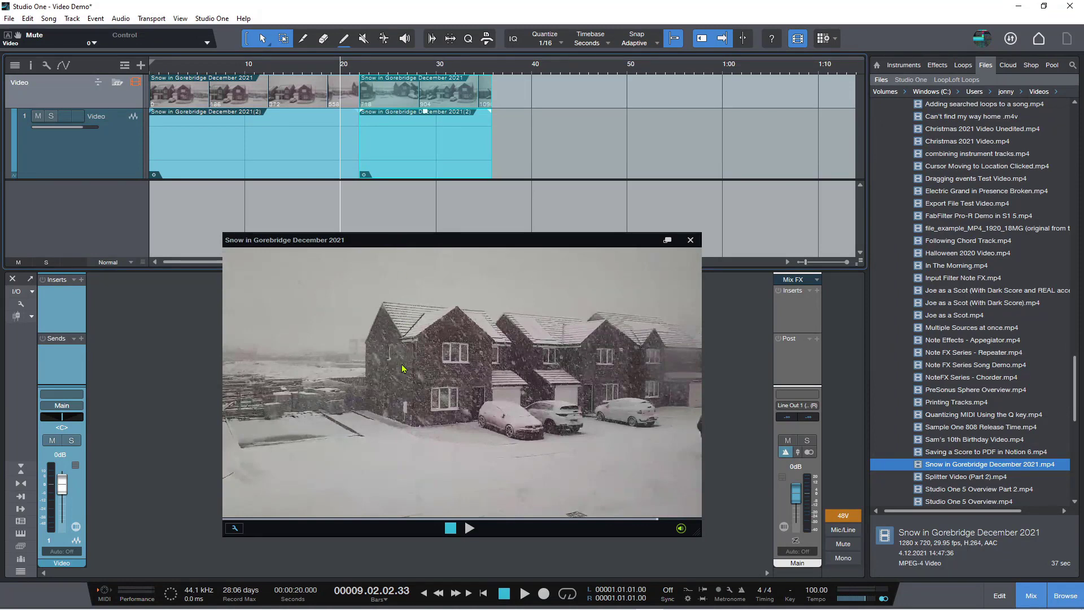
key(space)
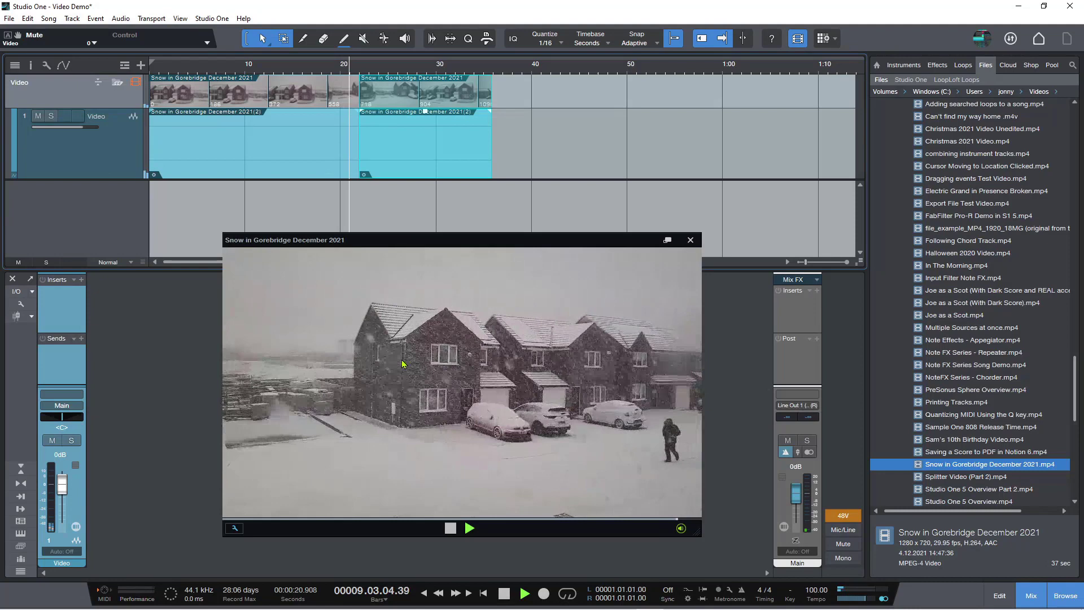
key(space)
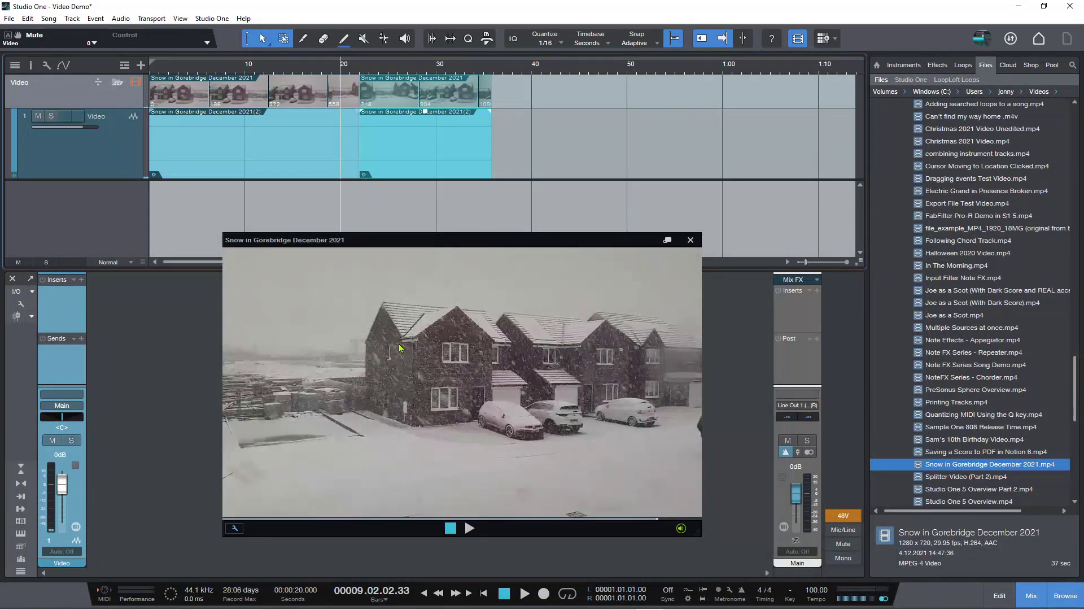
Undo the deletion and second split, then replay from 20 seconds to check
key(ctrl+z)
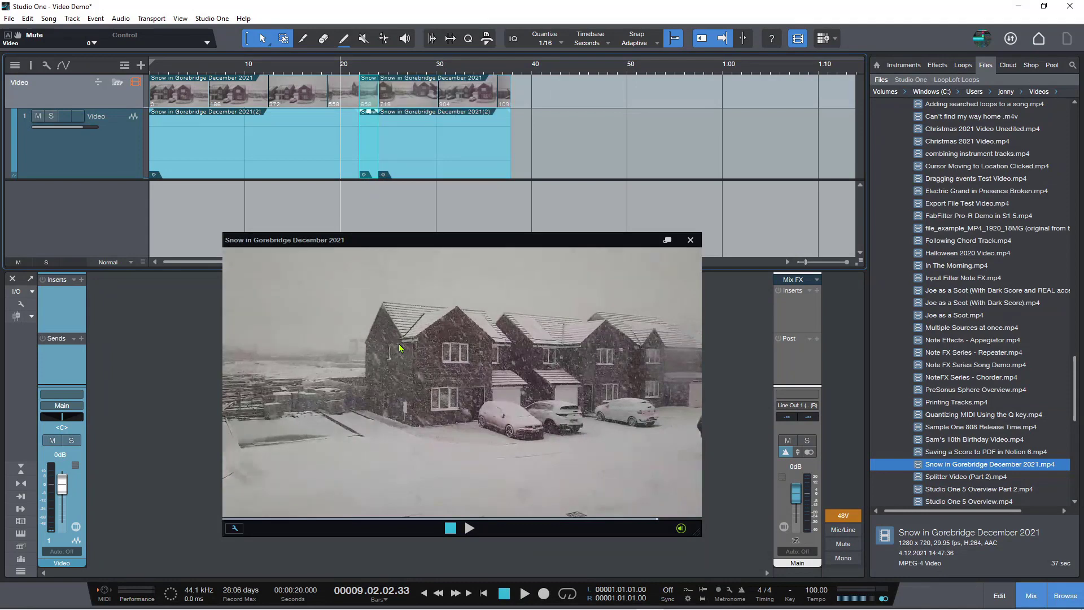
key(ctrl+z)
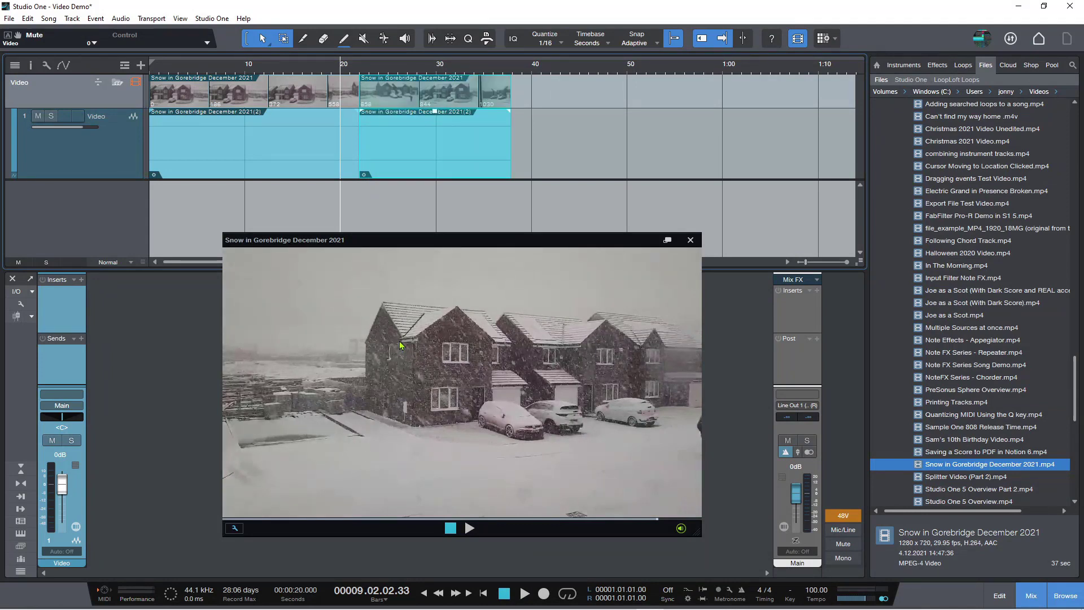
key(space)
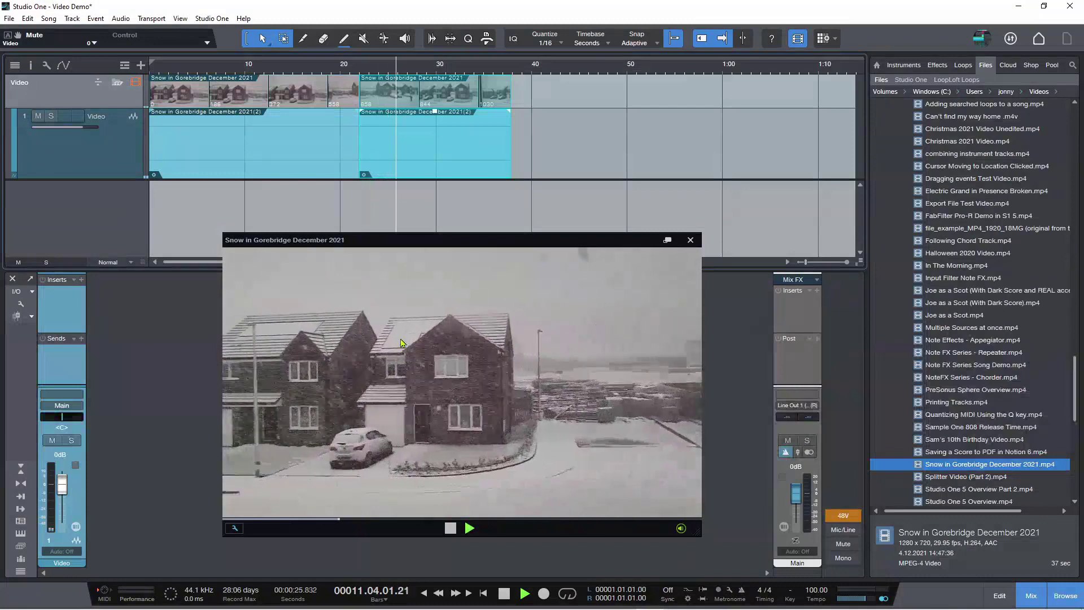
key(space)
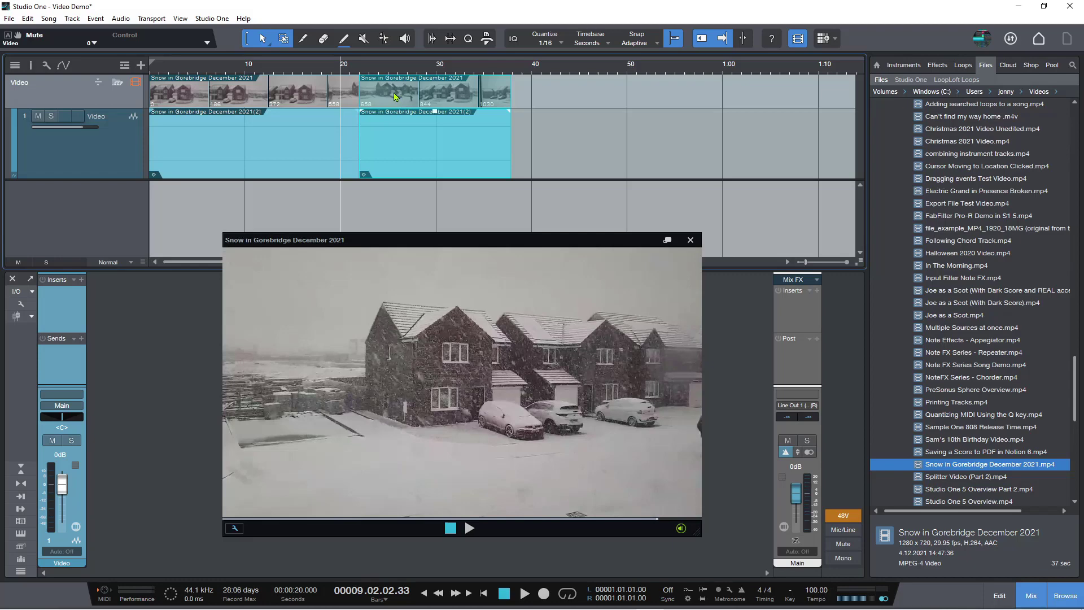
Duplicate the snow clip with D so a copy follows at about 37 seconds, then zoom out
drag(393, 97, 399, 87)
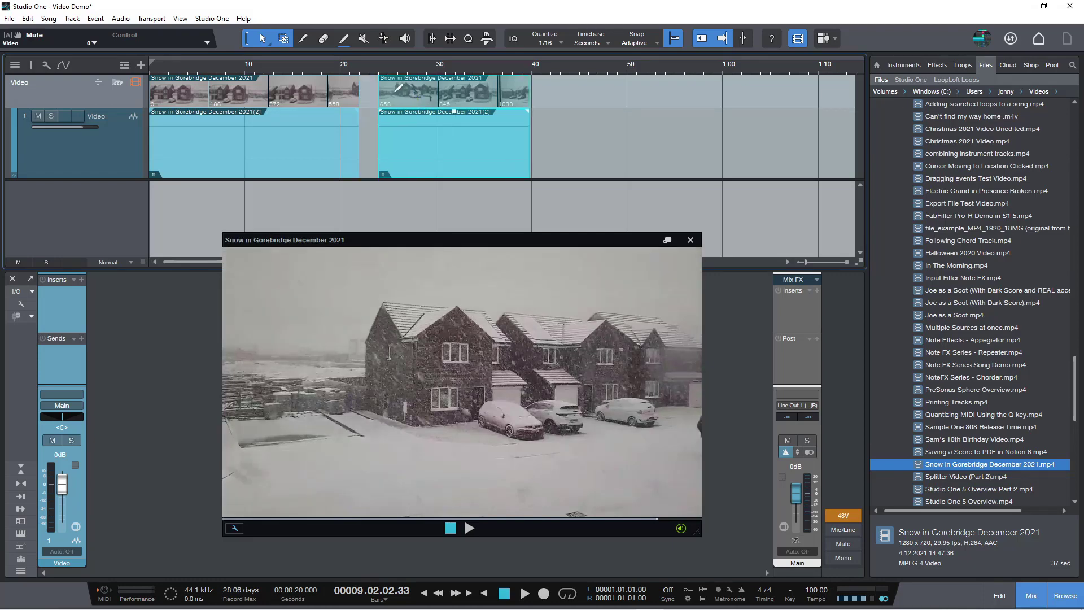
key(ctrl+z)
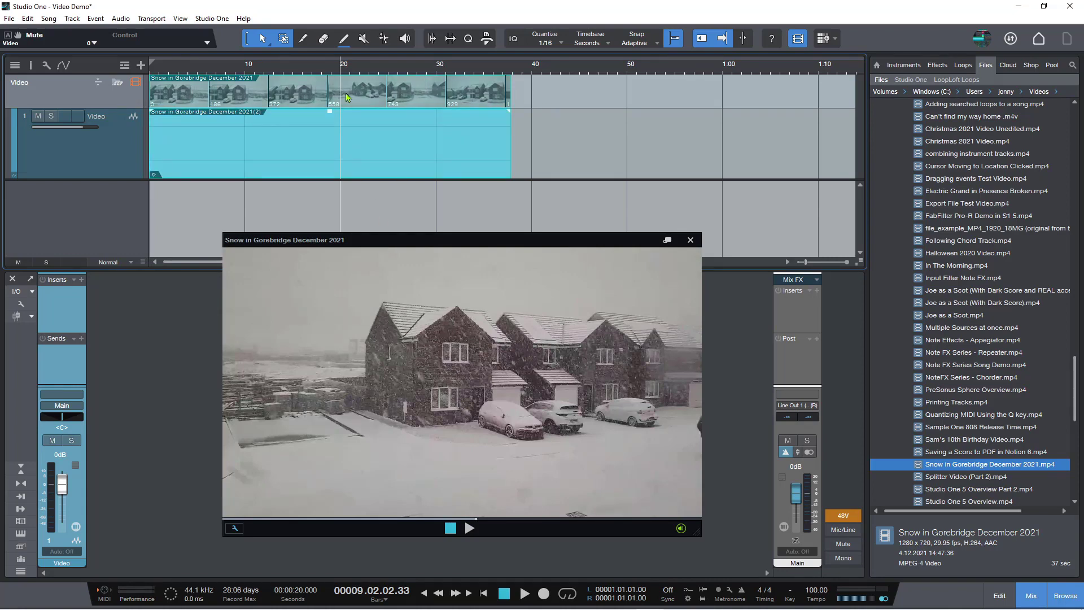
key(d)
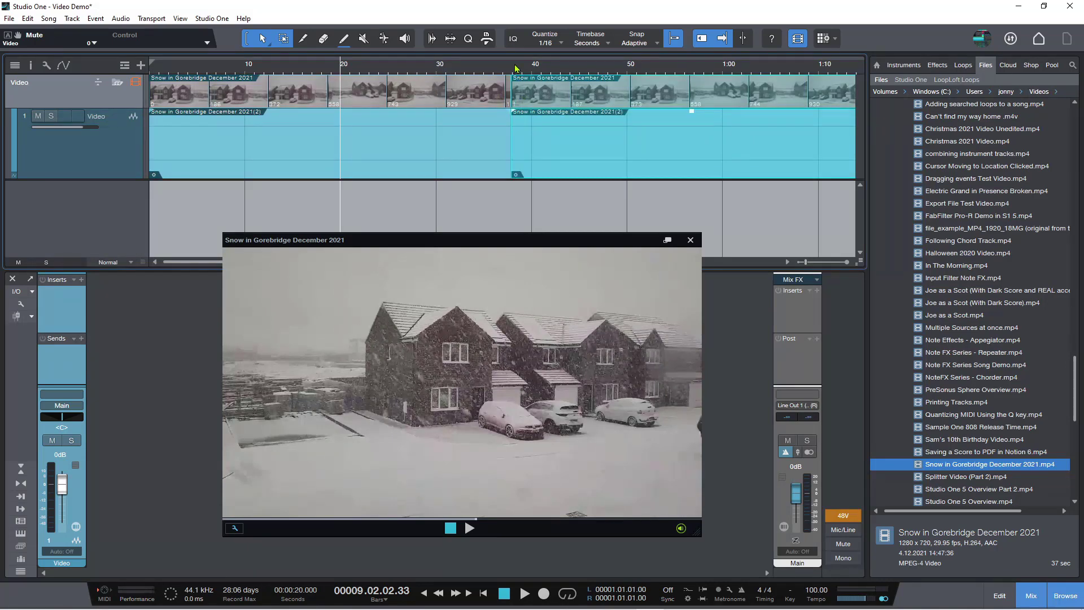
drag(515, 69, 510, 53)
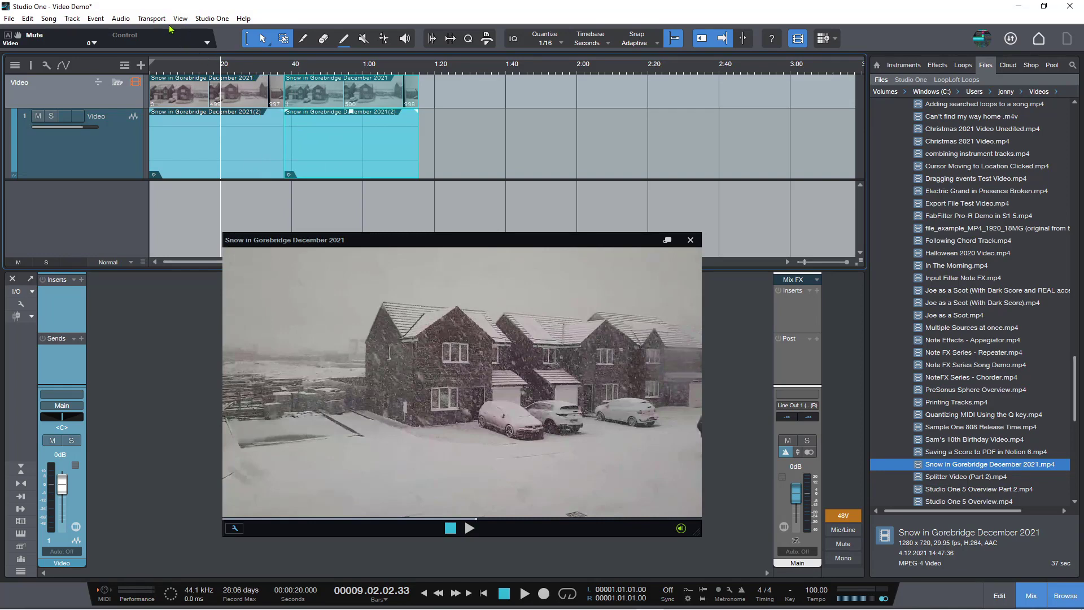
Export the song's video as MPEG-4 'Video Demo' with Export Range set to All Videos
click(50, 21)
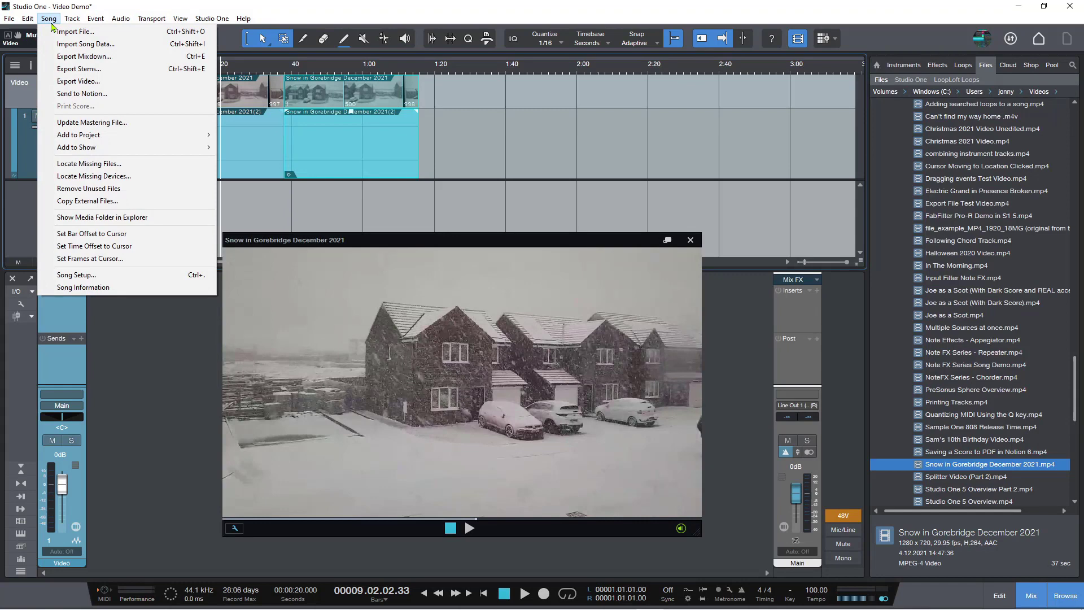
click(79, 81)
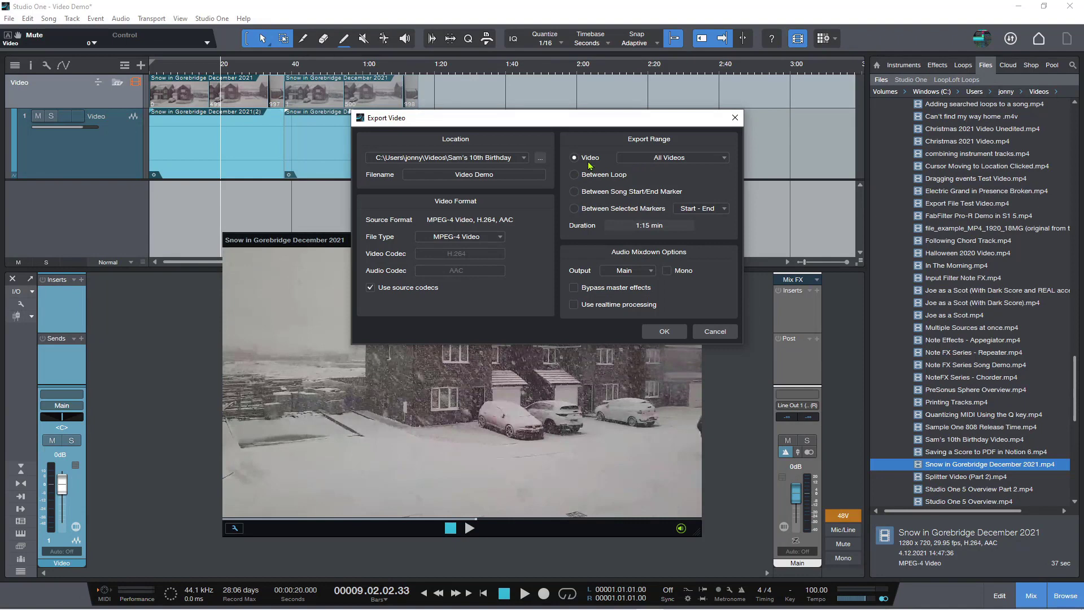
click(724, 160)
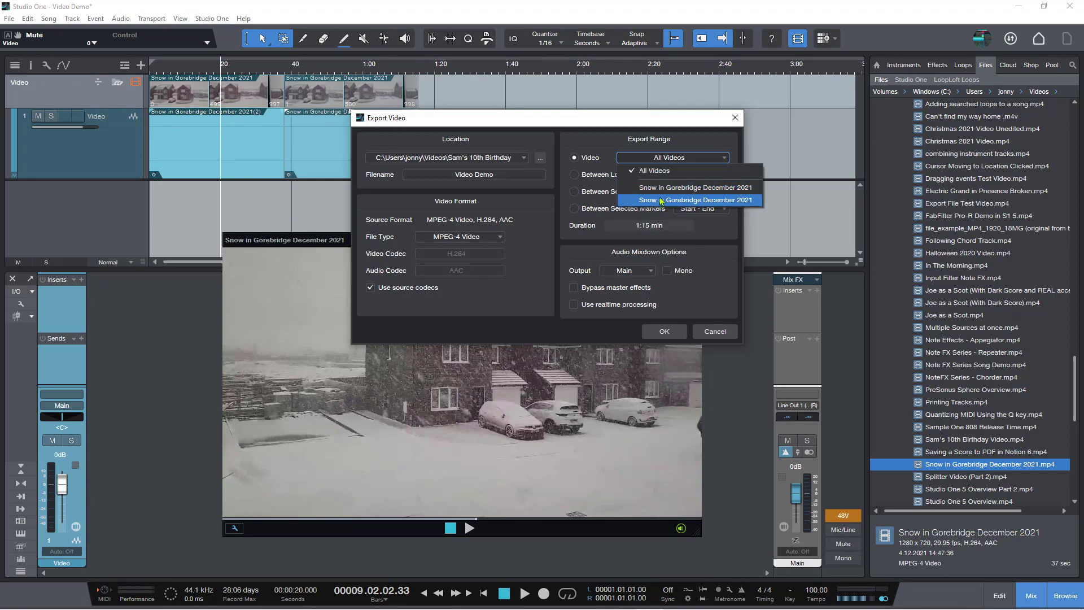
click(701, 232)
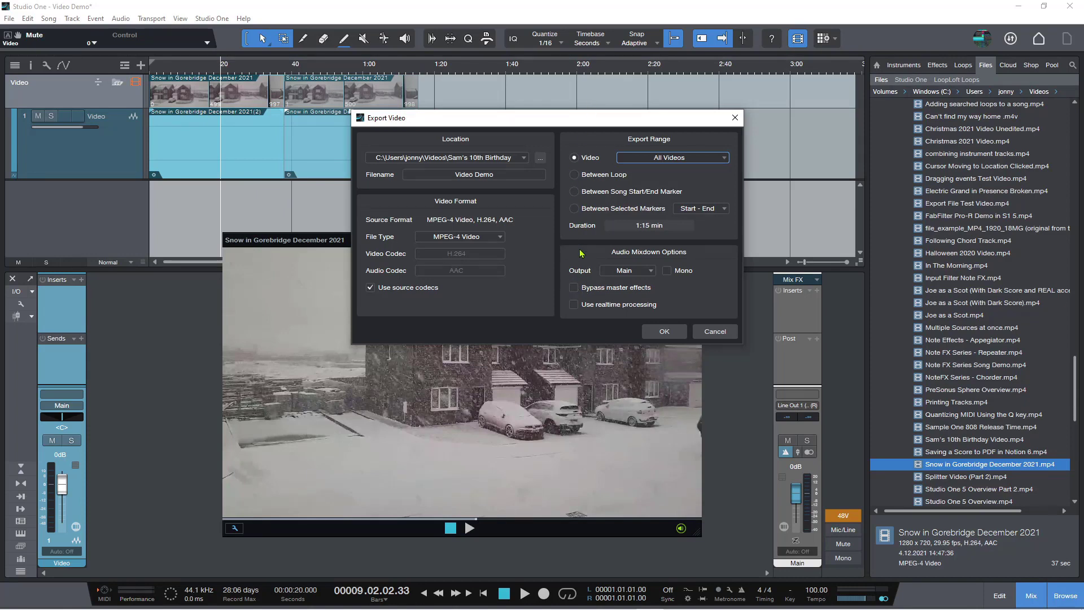
click(660, 332)
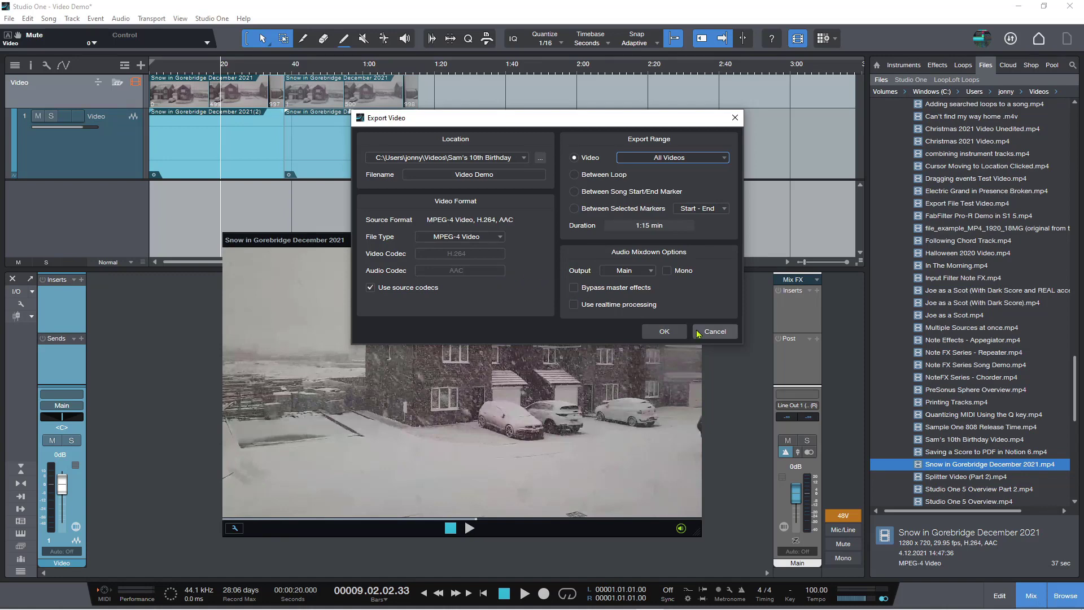
Enable 'Automatically create audio track for sound from video' in Options > Advanced > Video
click(212, 18)
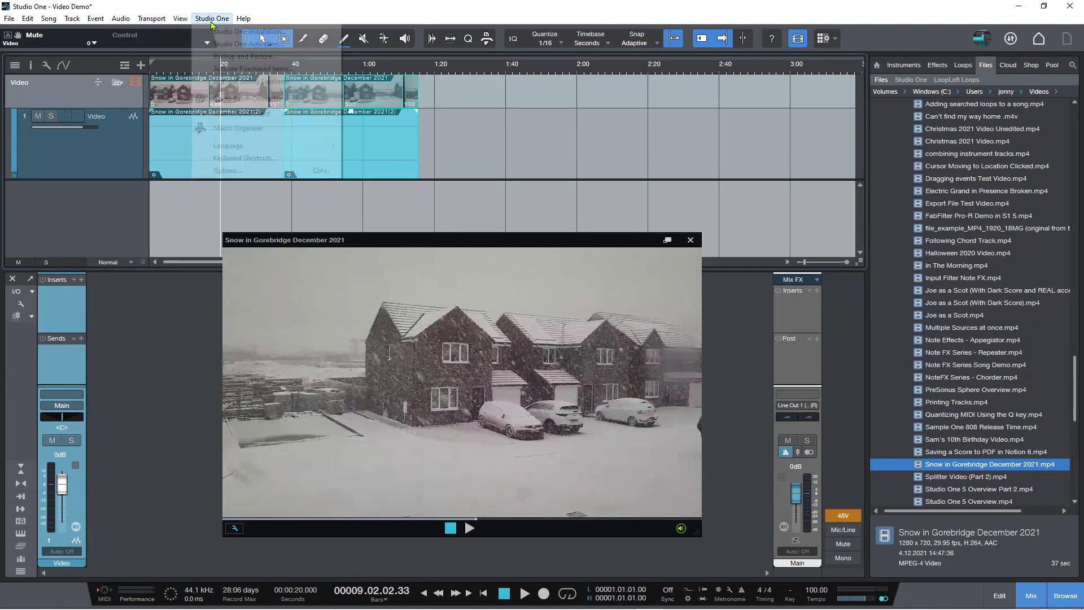
click(229, 170)
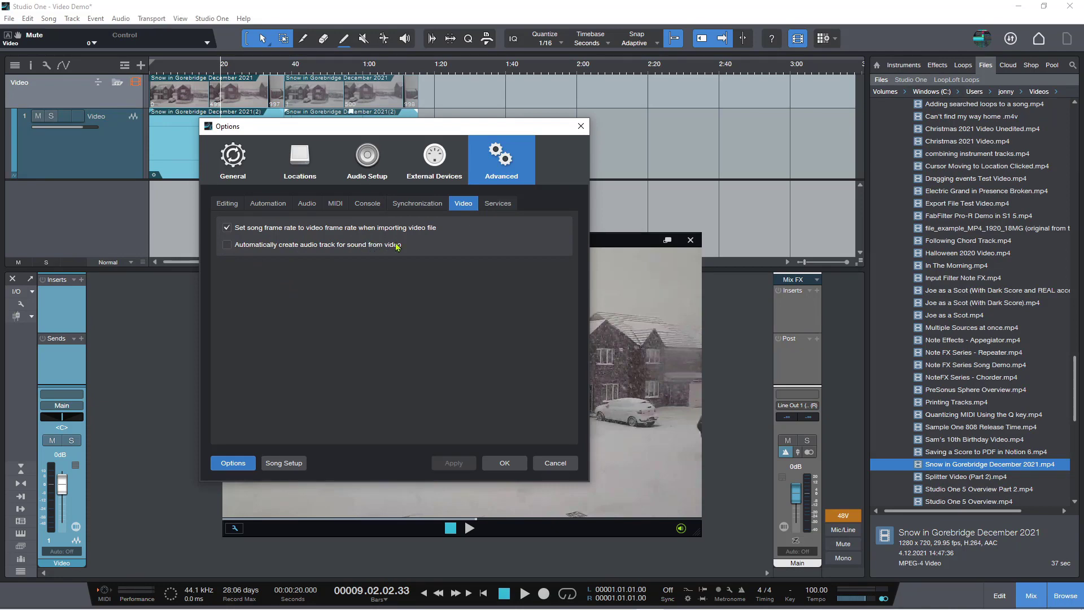
click(227, 245)
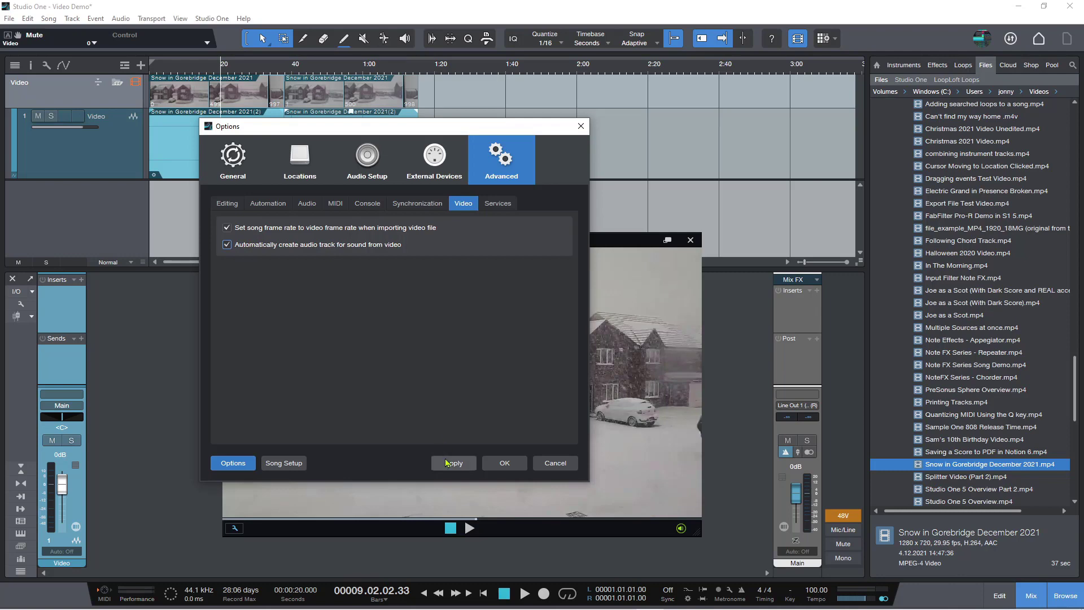
click(470, 464)
click(503, 463)
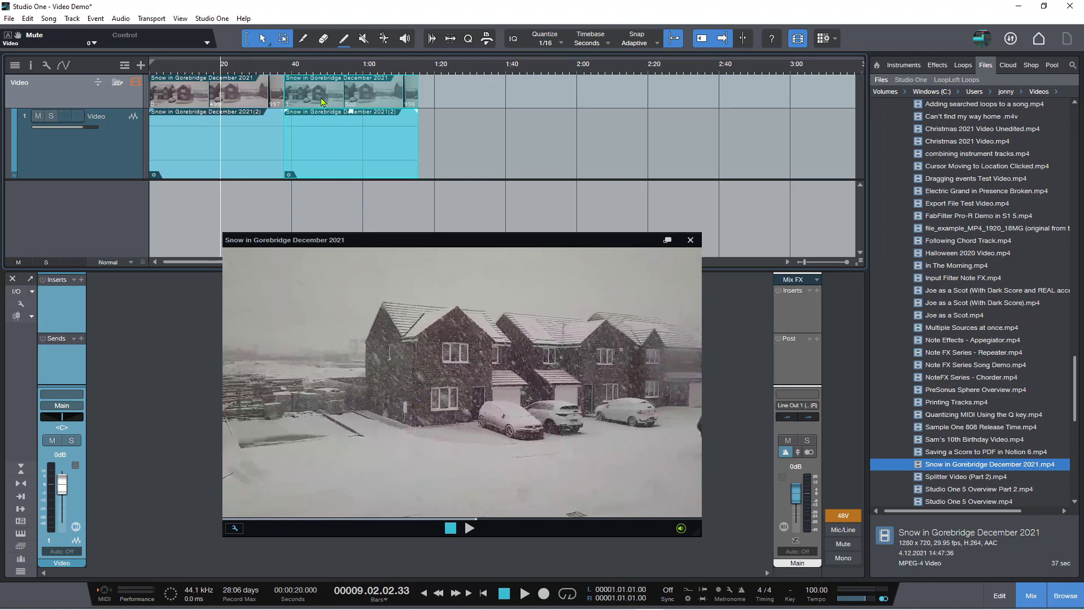
Delete both snow clips, close the Video Player, and remove the Video track
key(Delete)
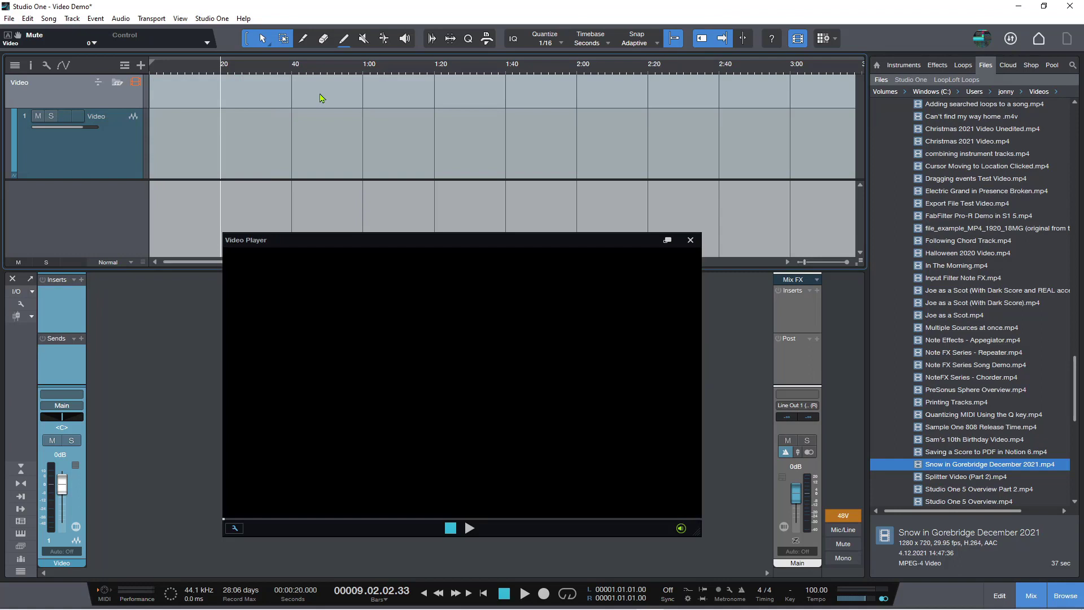
click(690, 240)
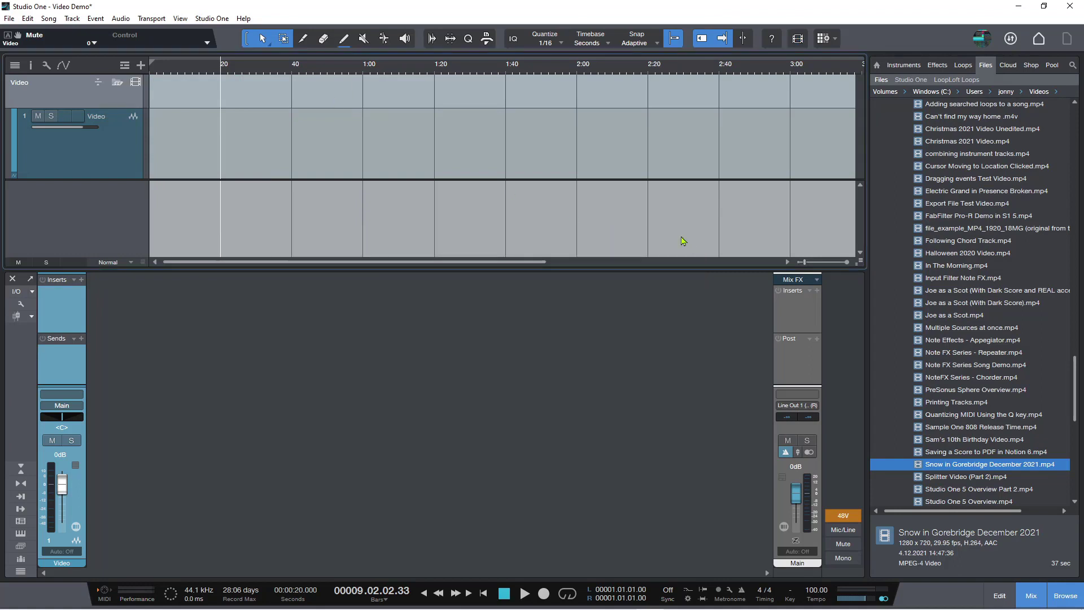
click(126, 66)
click(139, 165)
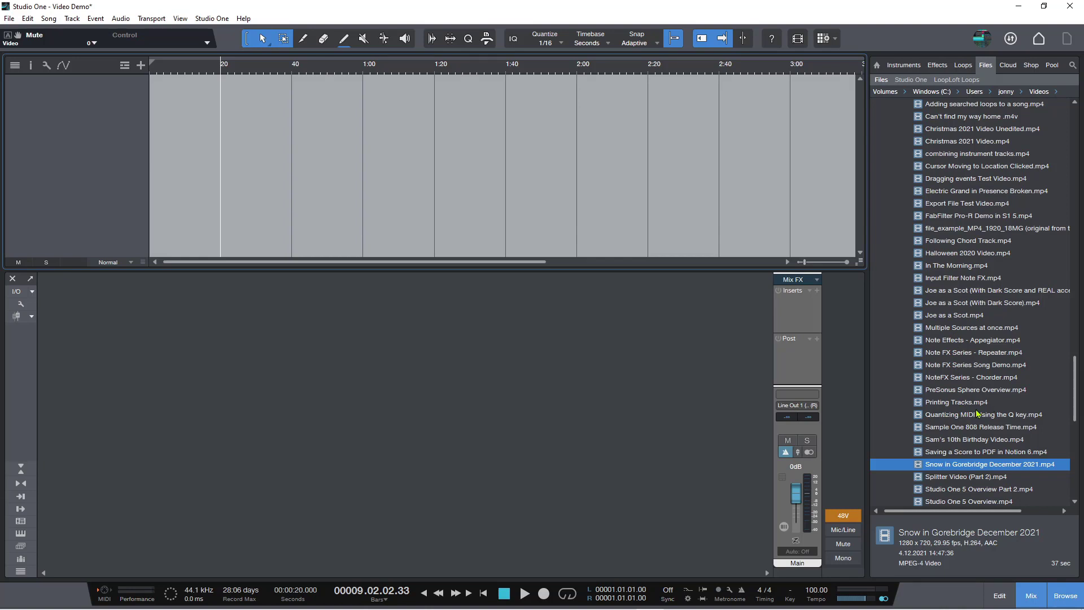
scroll(978, 414, down, 2)
scroll(978, 414, down, 1)
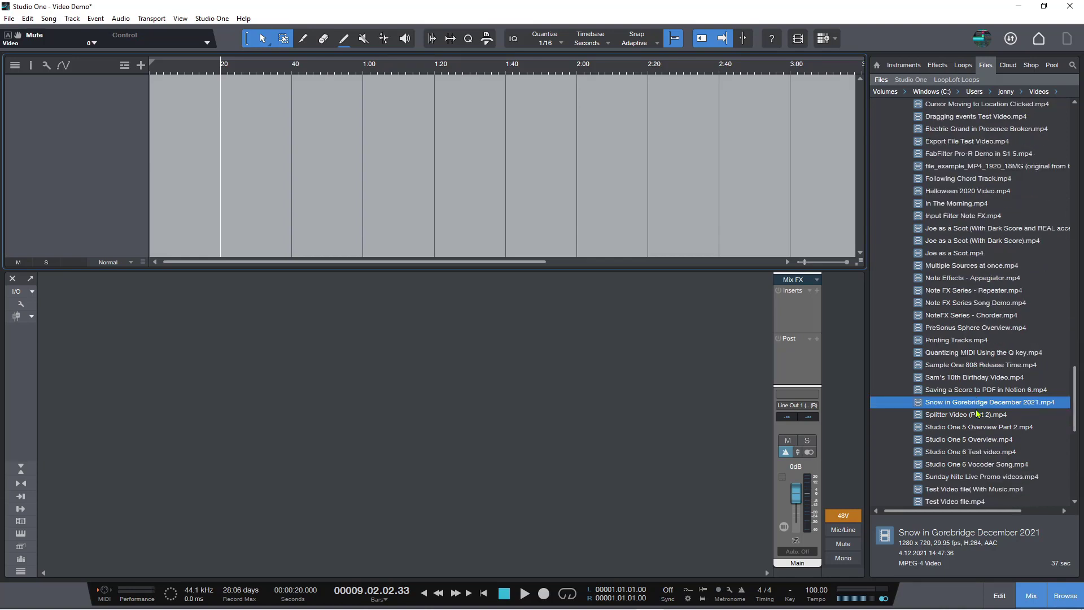
scroll(978, 414, up, 5)
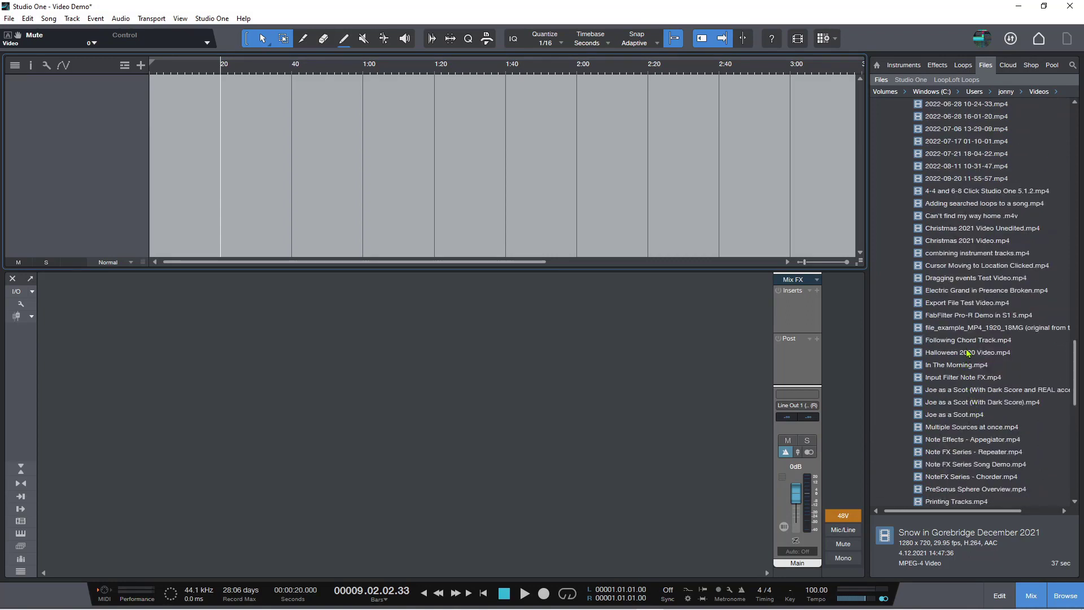
Import Input Filter Note FX.mp4, play it, and return the playhead to the song start
drag(959, 378, 154, 111)
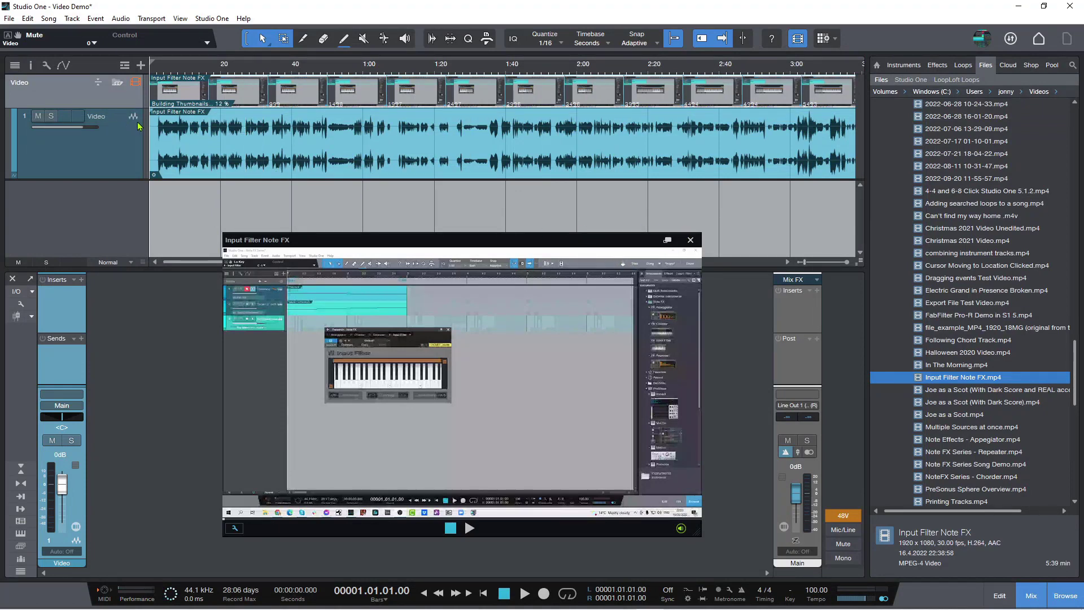
key(space)
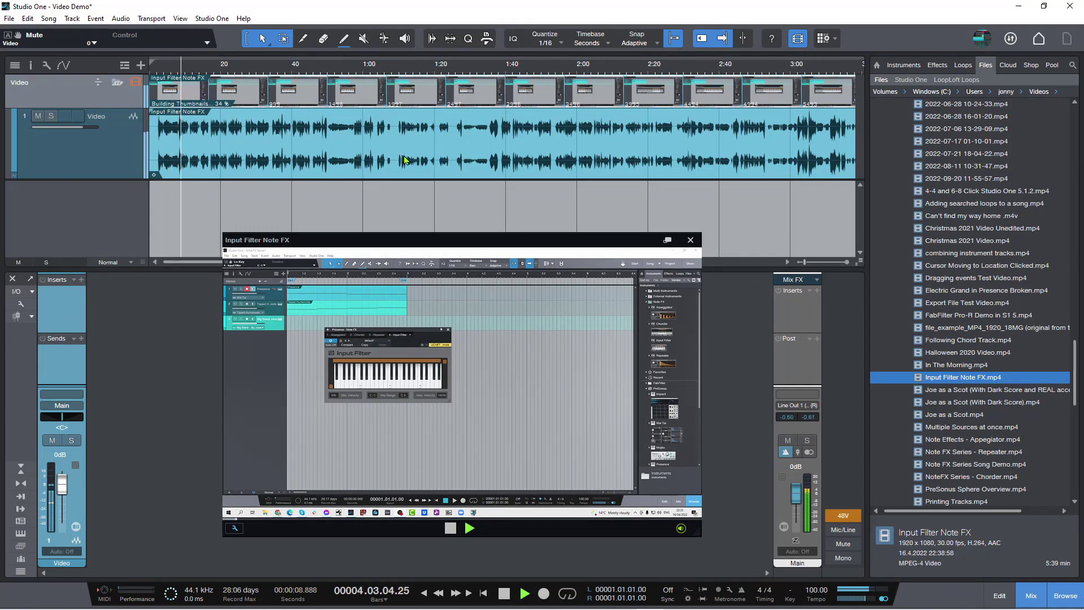
key(space)
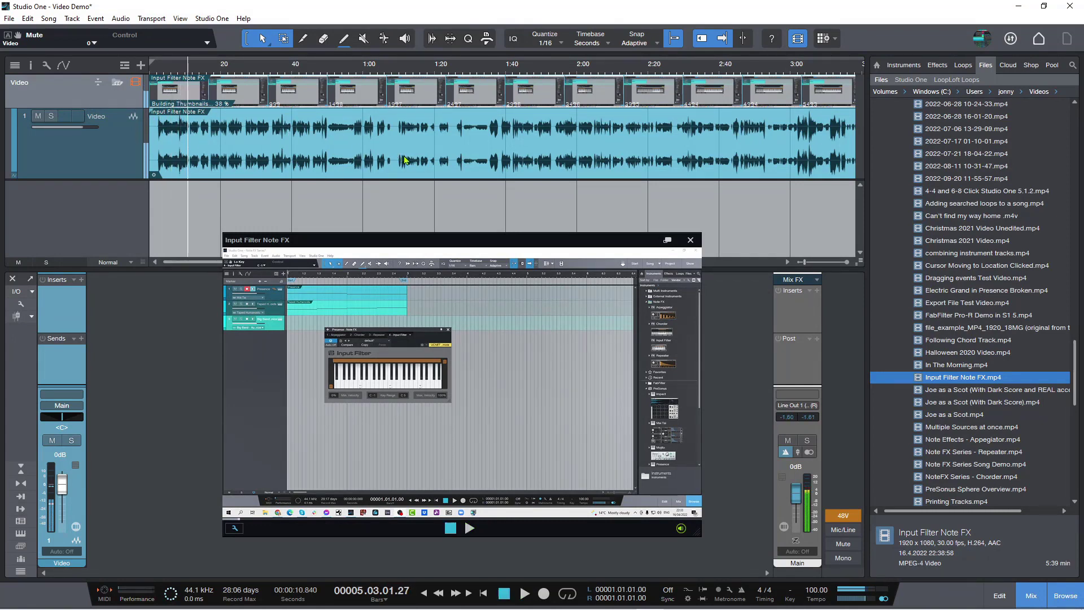
key(comma)
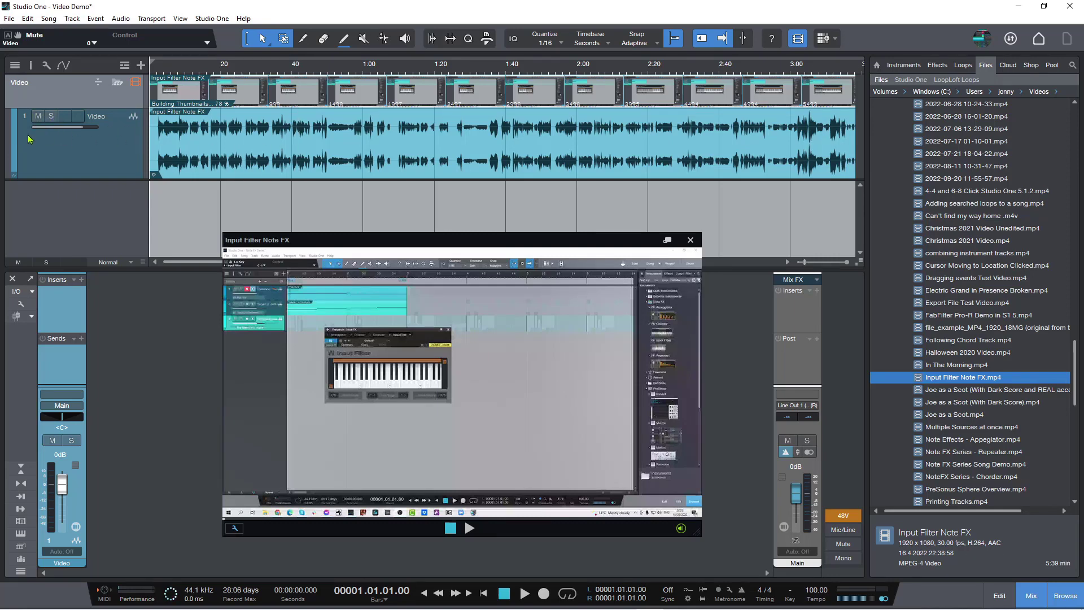
Mute and unmute the video's track, then close the floating video window
click(37, 116)
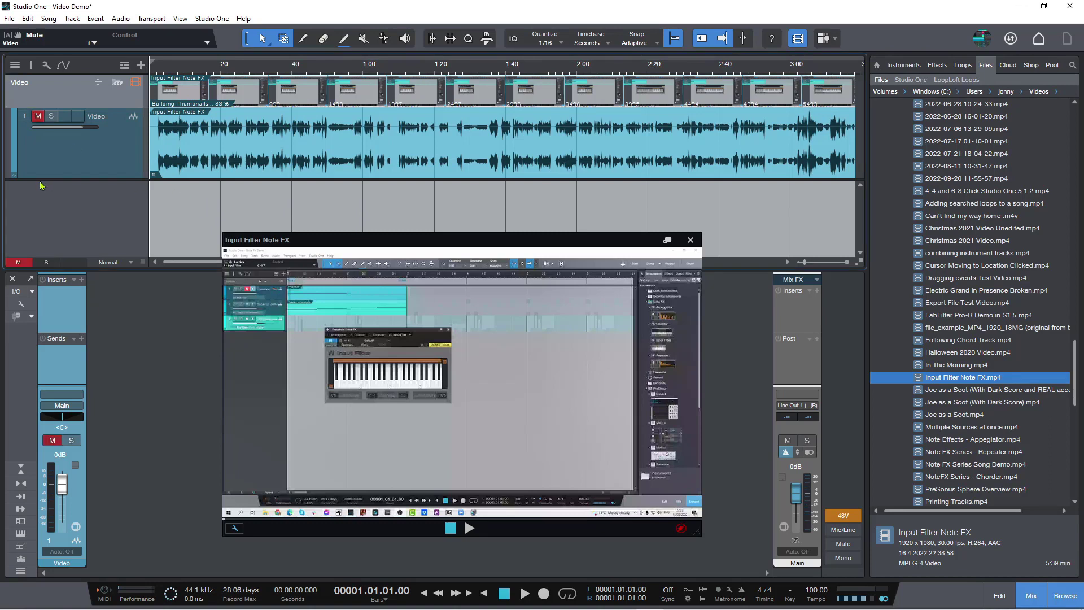
click(38, 116)
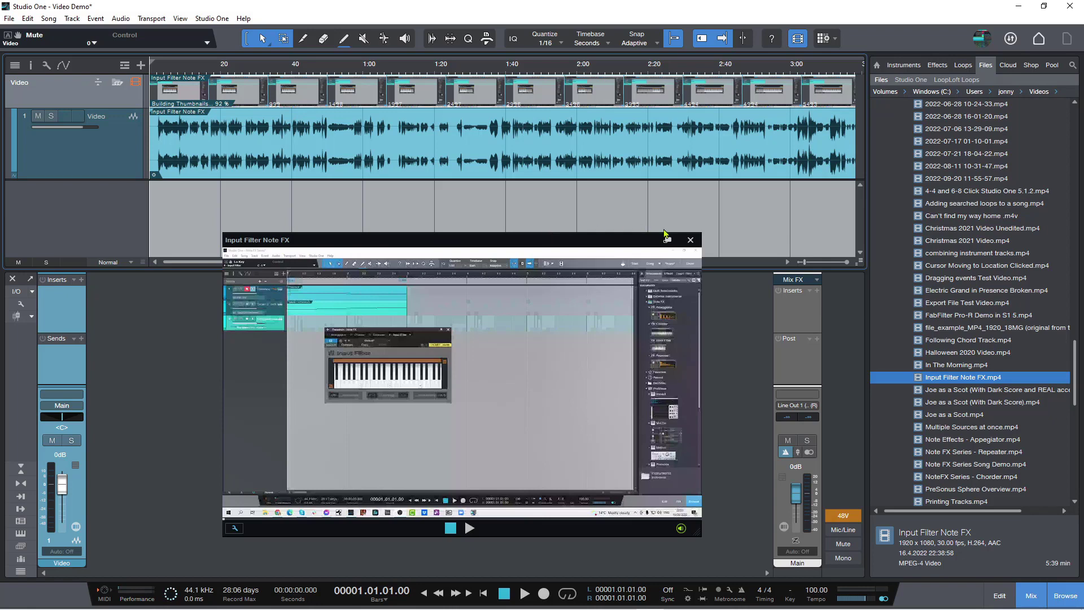
click(691, 240)
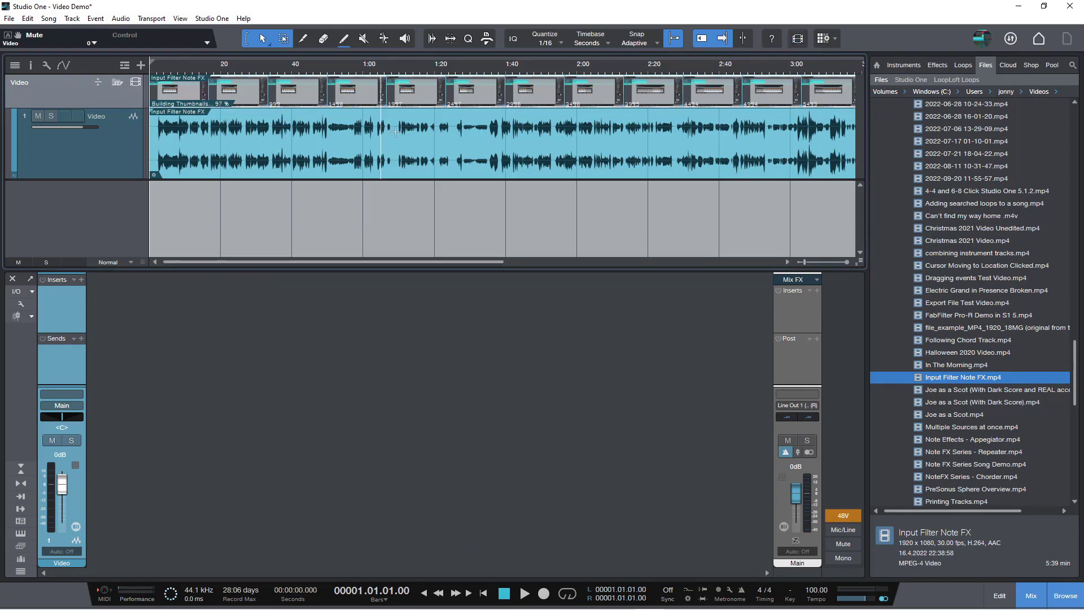
Zoom out to show the full 5:39 clip and step the playhead through 2:30, 2:50 to 3:15
drag(486, 72, 479, 44)
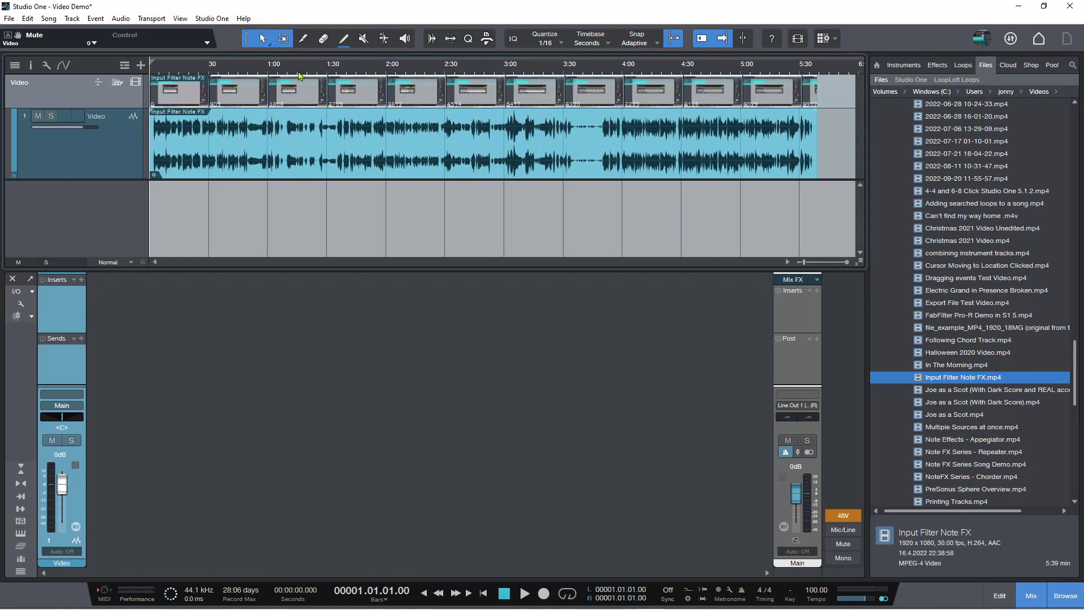
click(443, 71)
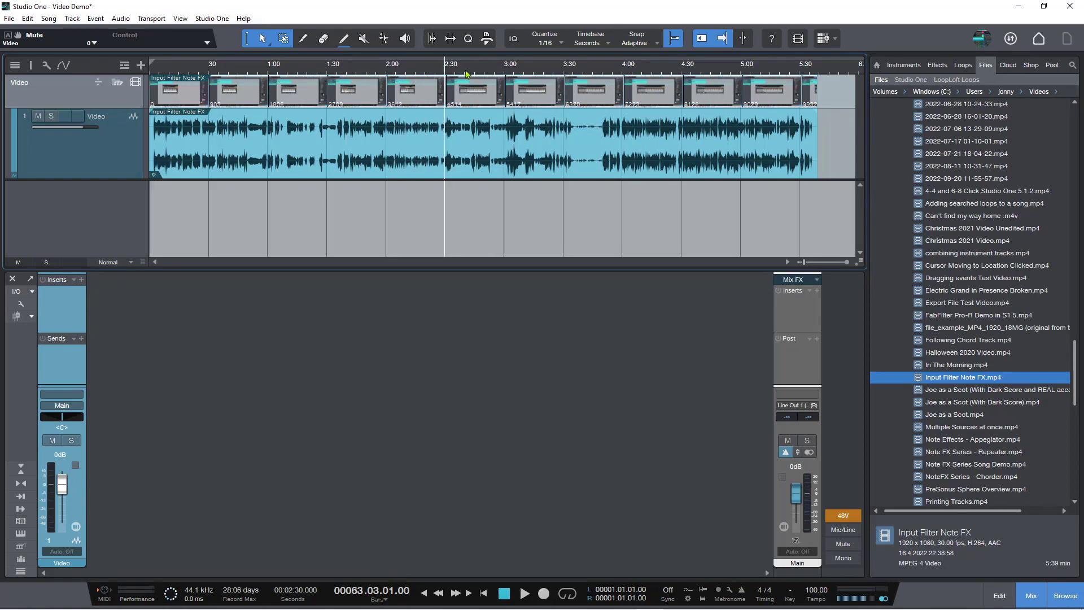
click(484, 72)
click(534, 72)
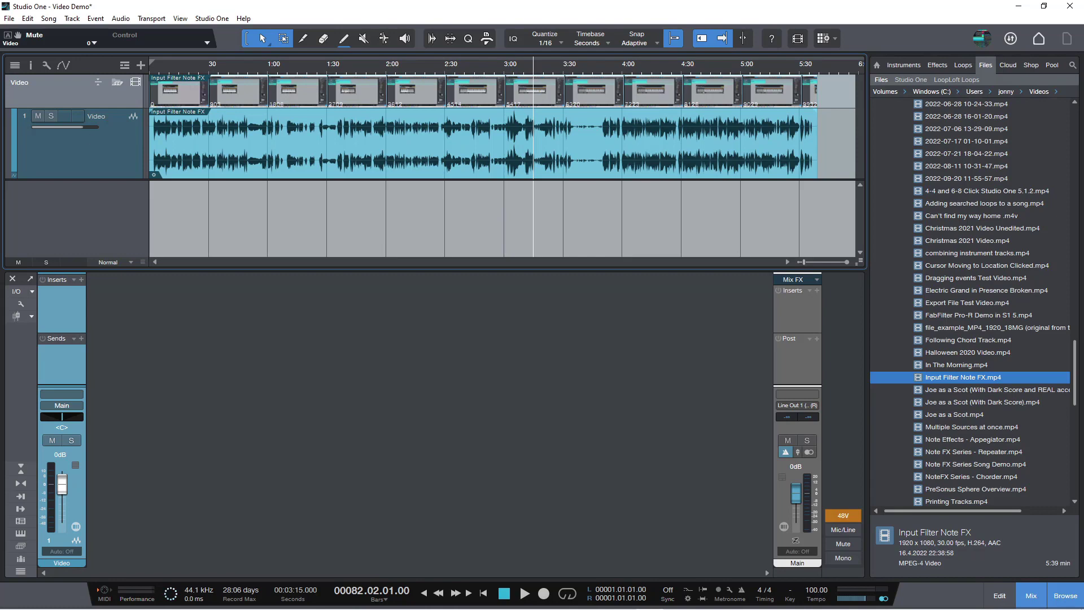